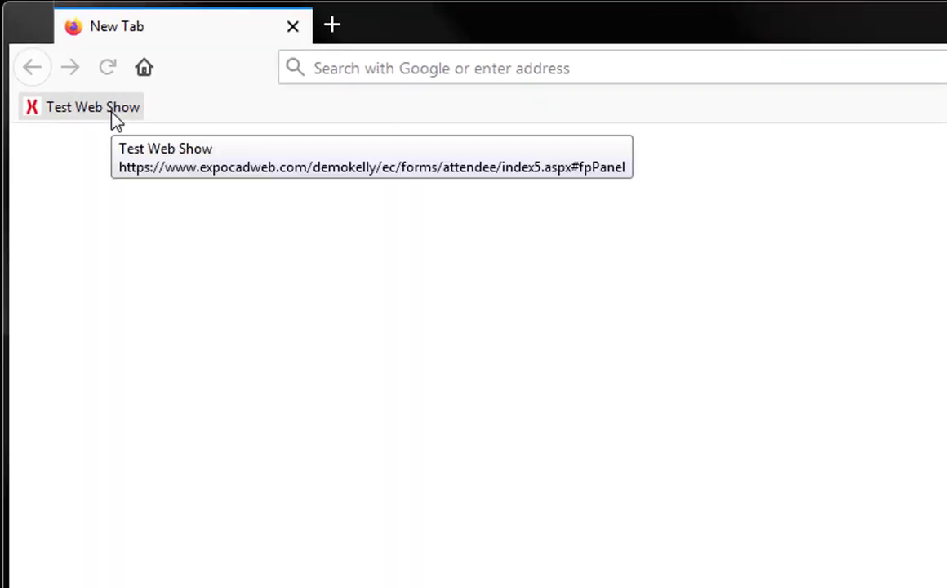
- Open the Test Web Show floor plan and view the skyline banner enlarged, then close it
left_click(113, 115)
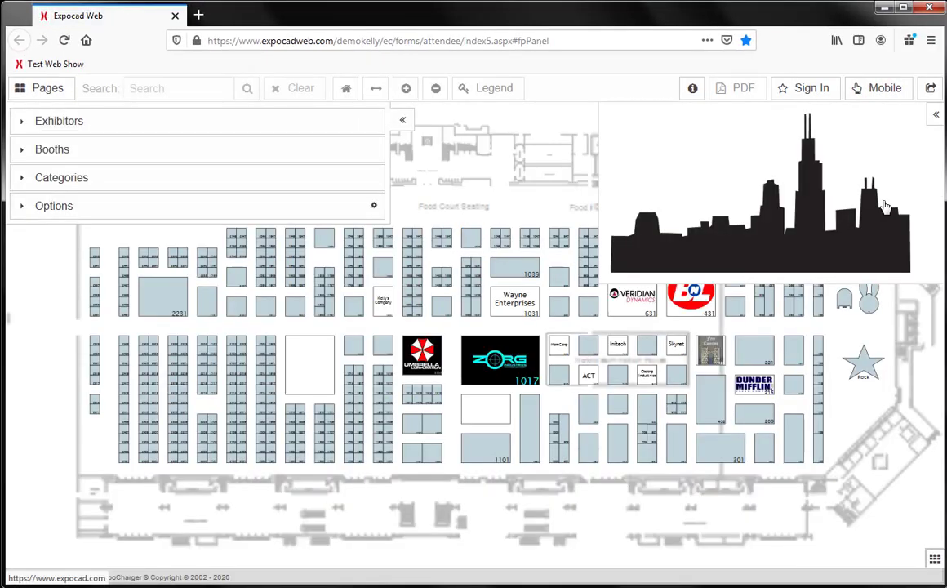
left_click(934, 117)
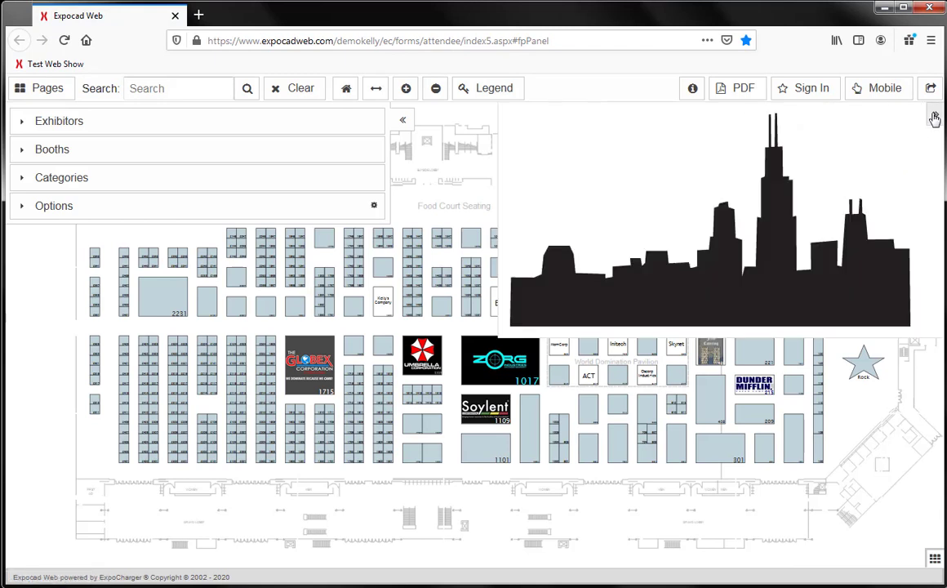
left_click(935, 117)
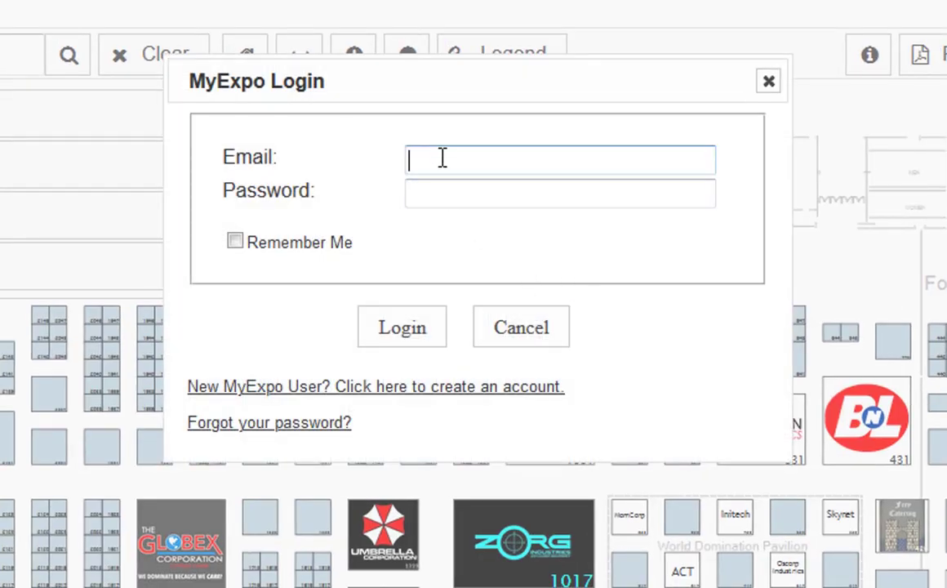
- Check the sign-in form's e-mail and password fields, then bring up the new MyExpo account form
left_click(432, 195)
left_click(433, 158)
left_click(433, 189)
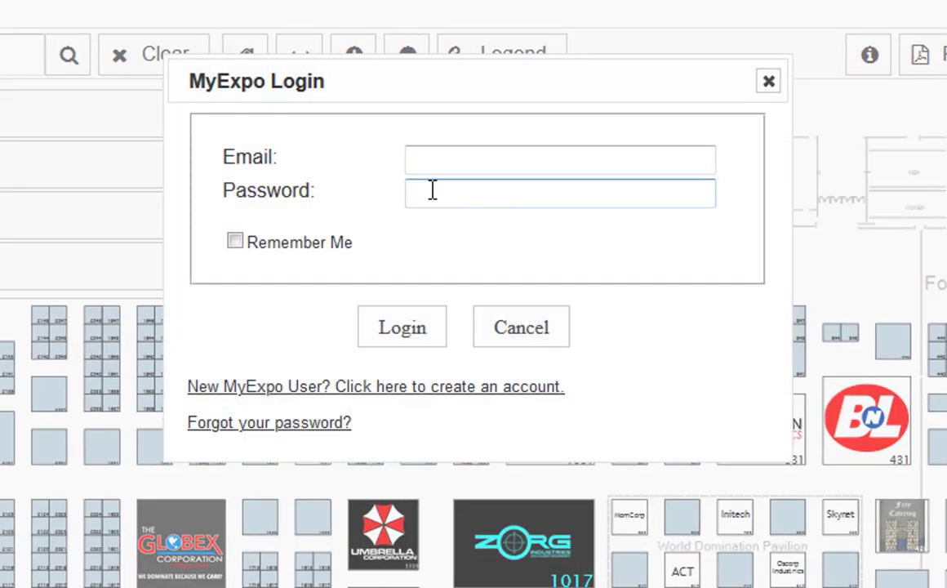
key("shift+Tab")
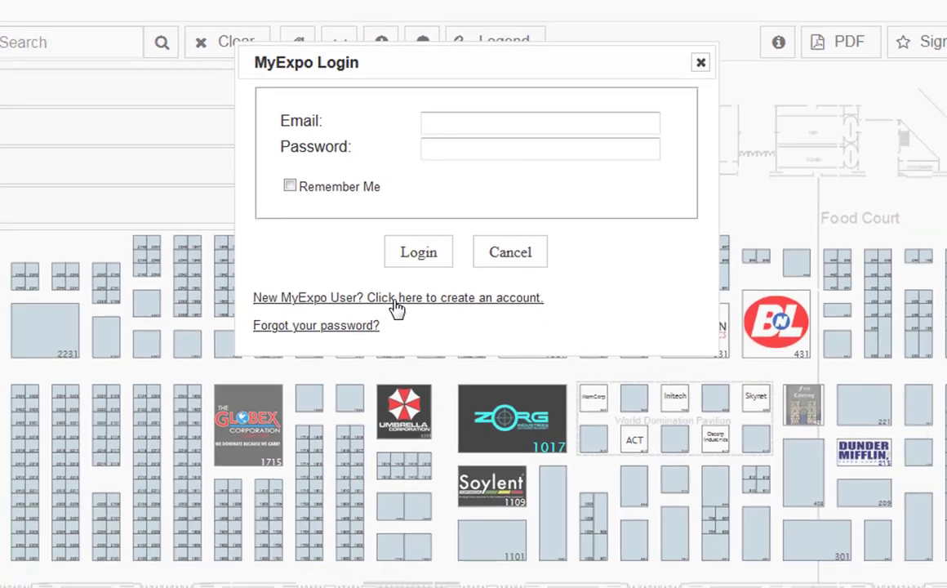
left_click(371, 389)
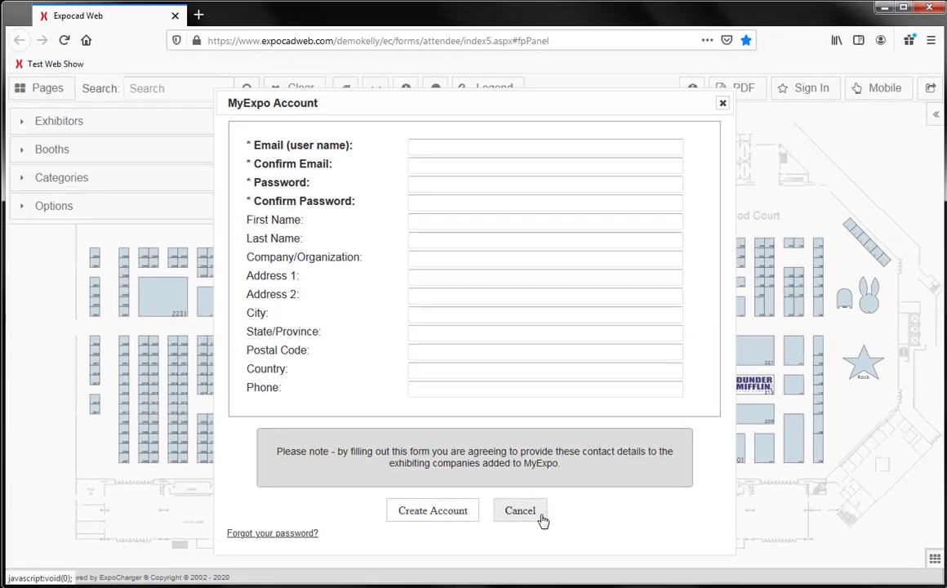
- Cancel account creation, sign in with the saved attendee e-mail, and inspect the starred booths
left_click(541, 517)
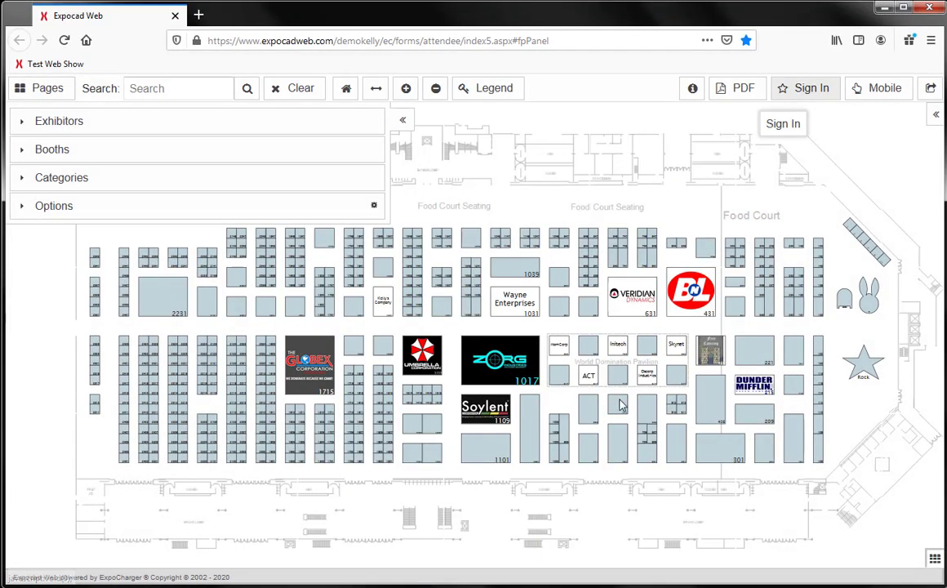
left_click(785, 96)
left_click(480, 143)
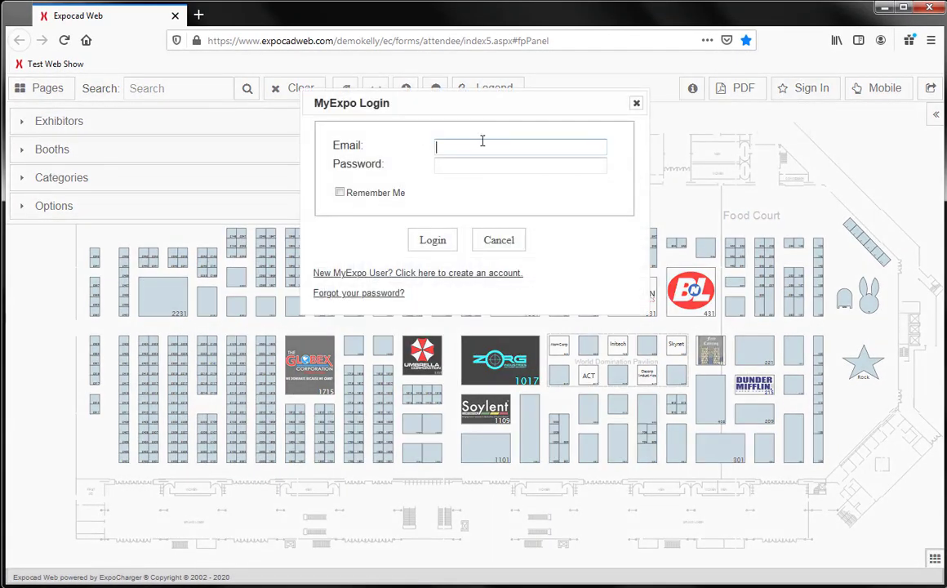
type("kelly")
key("Down")
key("Return")
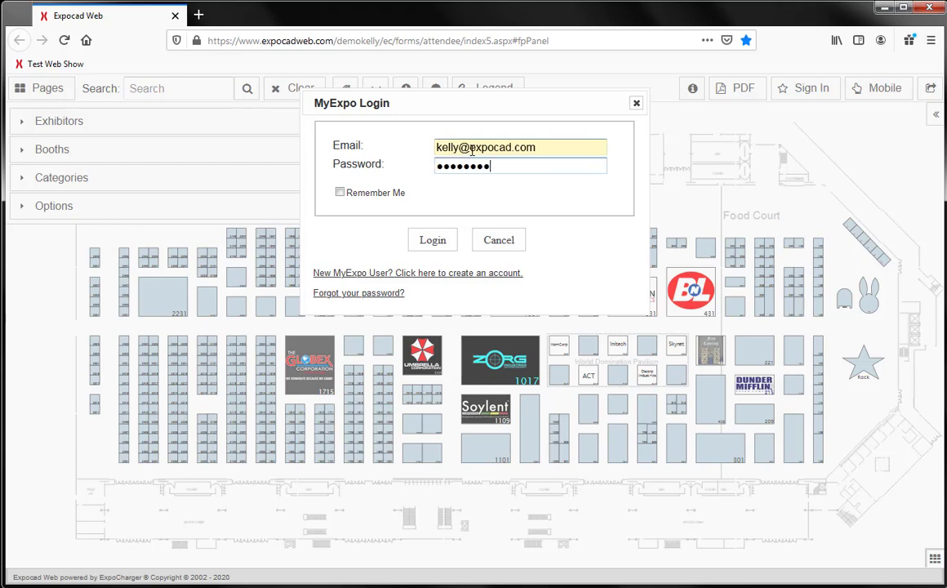
key("Return")
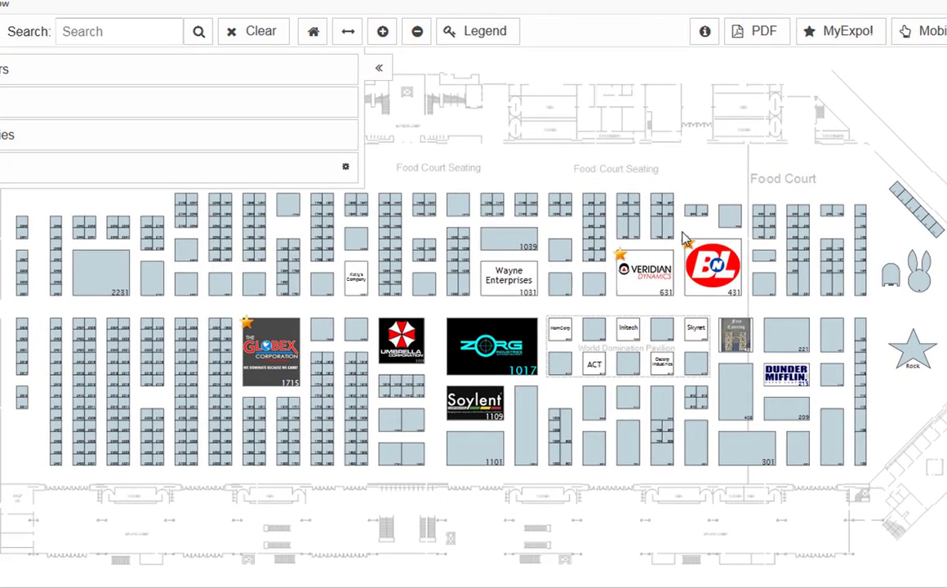
left_click(685, 236)
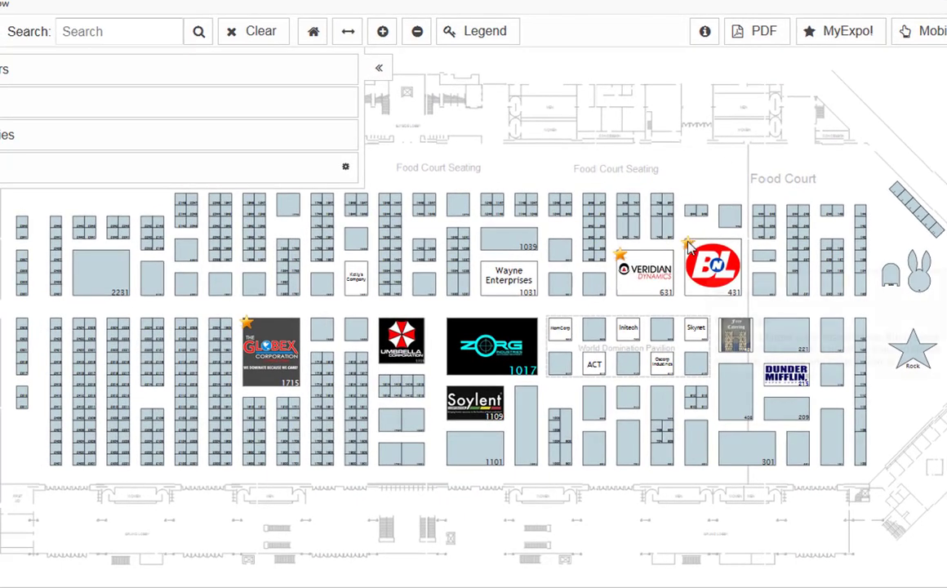
left_click(620, 254)
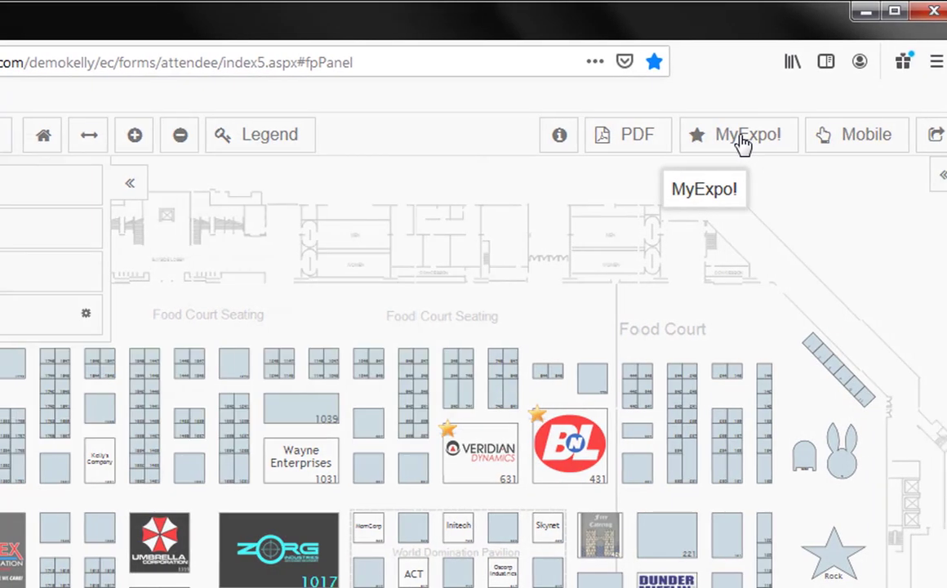
- Bring up the MyExpo! menu from the toolbar
left_click(729, 143)
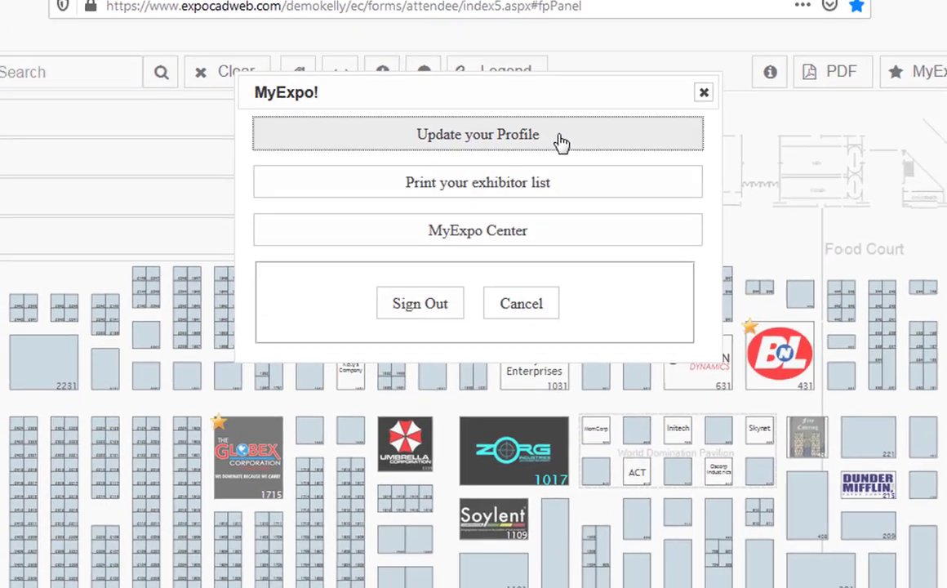
- Save the attendee profile with Update Account, close the form, and reopen the MyExpo! menu
left_click(576, 210)
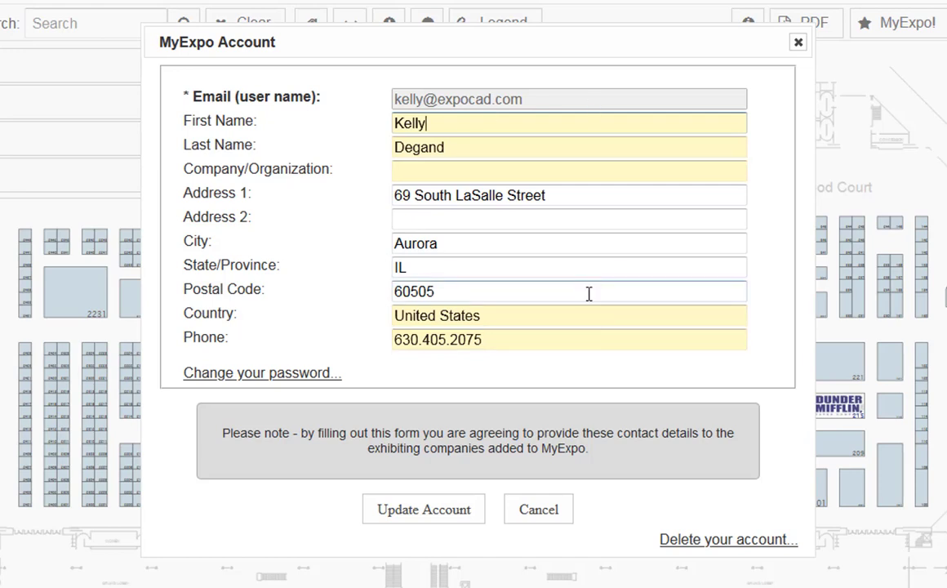
left_click(433, 509)
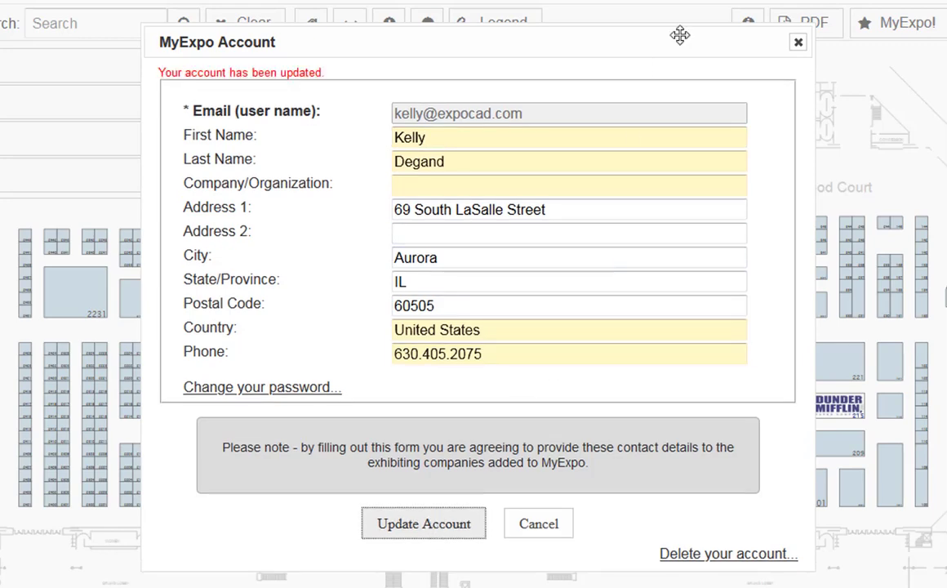
left_click(797, 42)
left_click(867, 33)
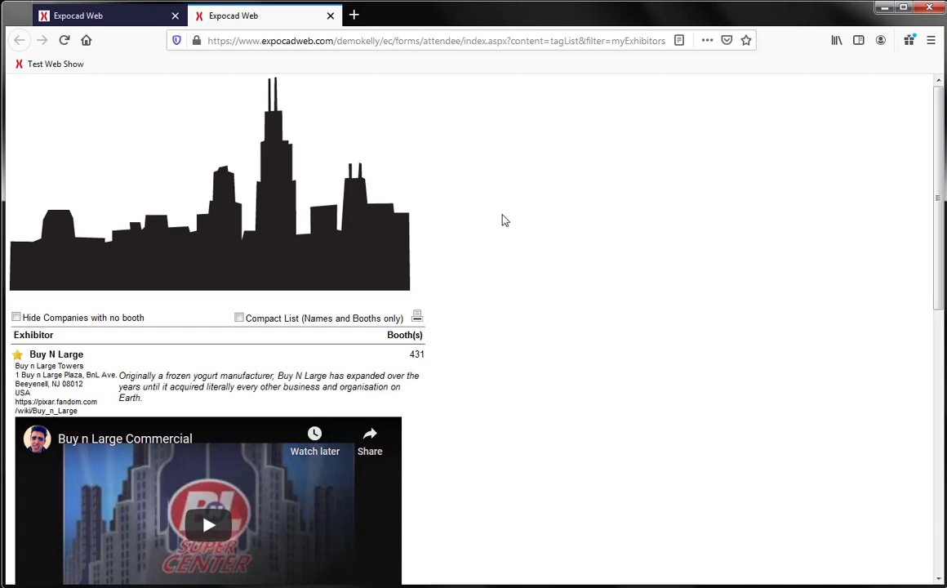
- Scroll through the printable favourite exhibitors list, then start and cancel printing it
scroll(498, 236, "down", 10)
scroll(497, 239, "down", 2)
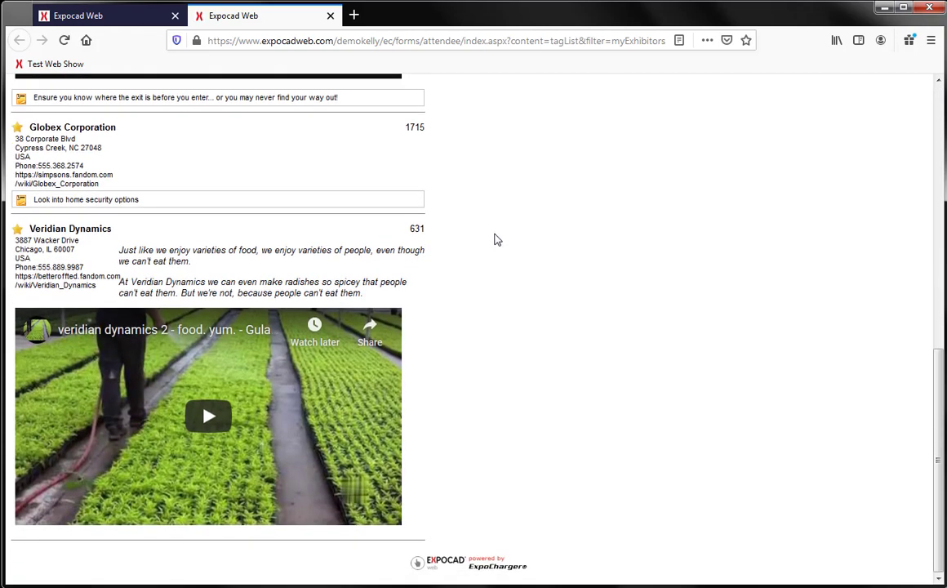
scroll(496, 239, "up", 12)
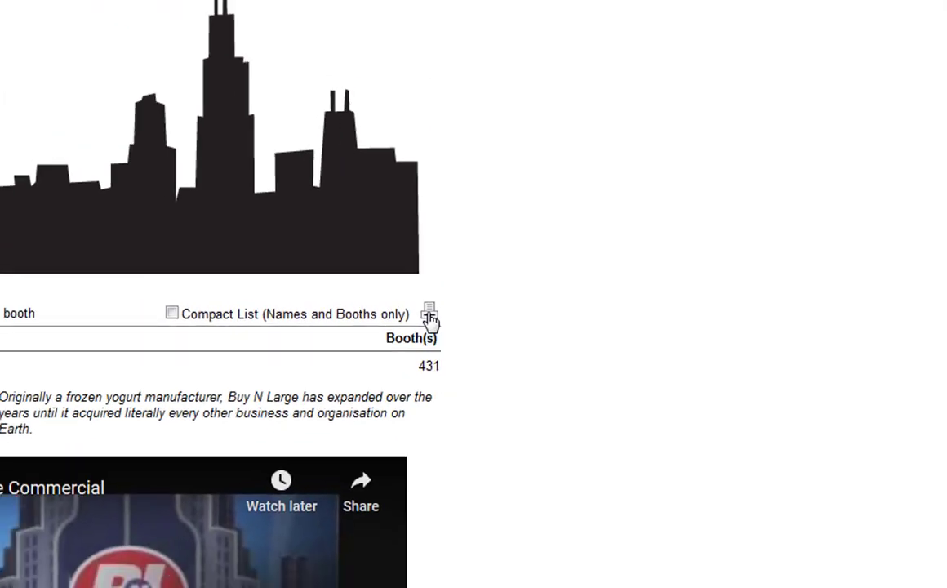
left_click(427, 316)
left_click(296, 277)
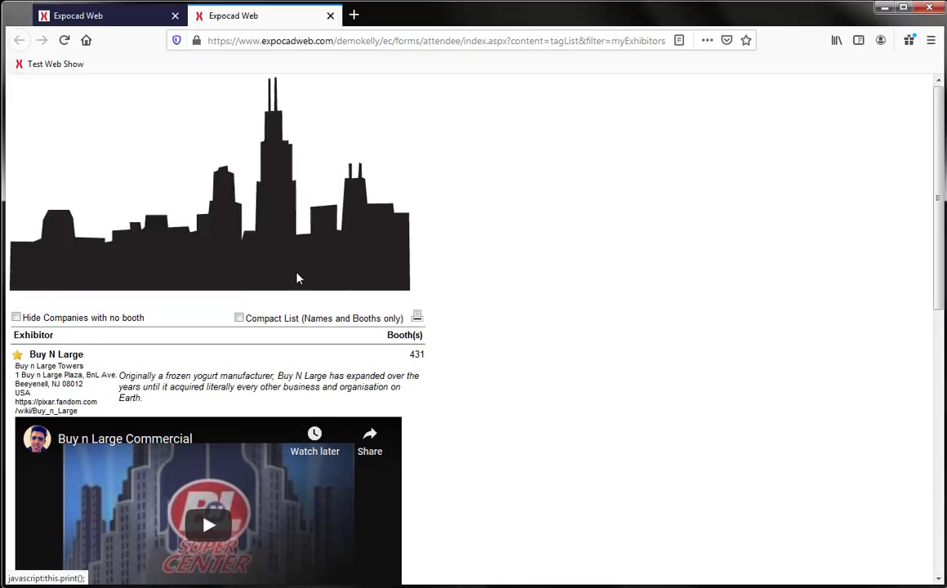
- Close the exhibitor-list tab and open MyExpo Center to review the My Exhibitors list
left_click(330, 16)
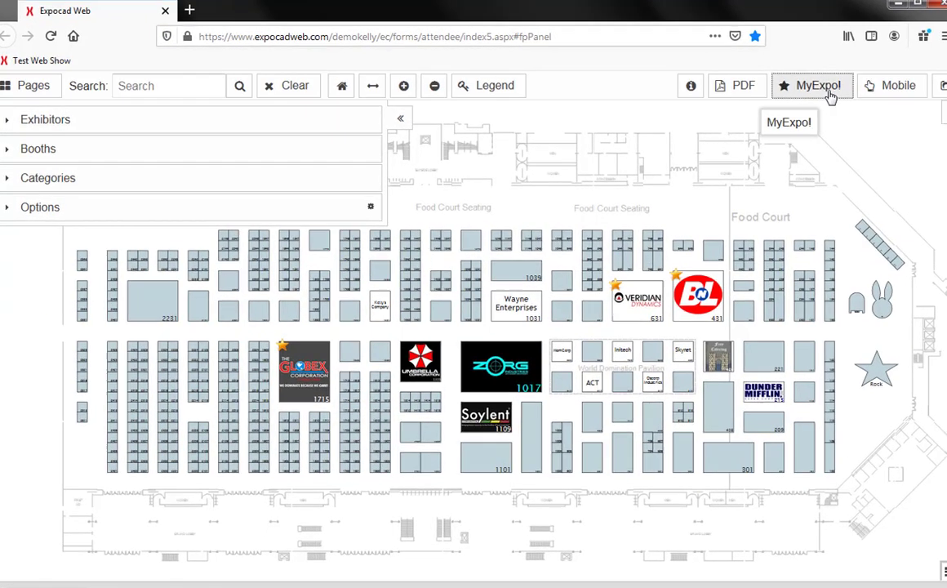
left_click(830, 92)
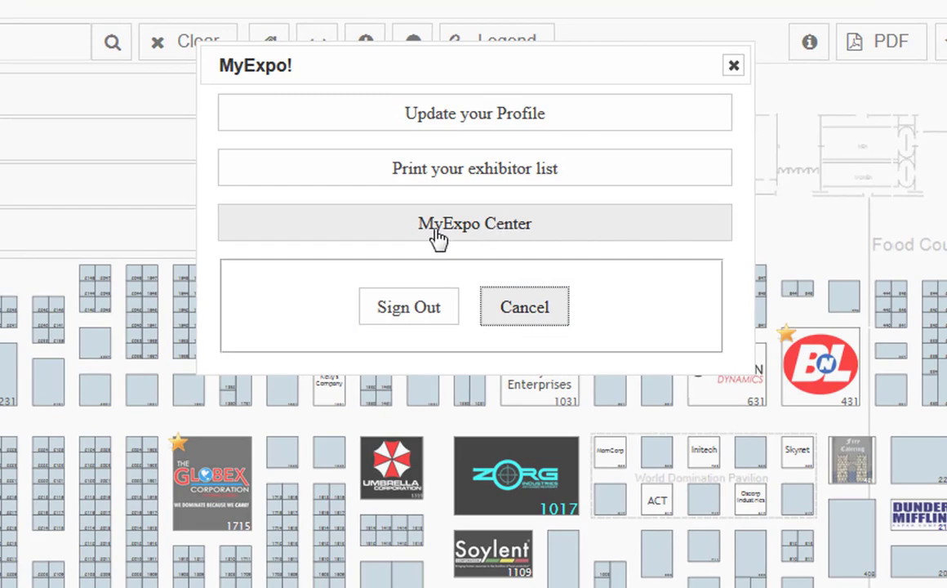
left_click(501, 236)
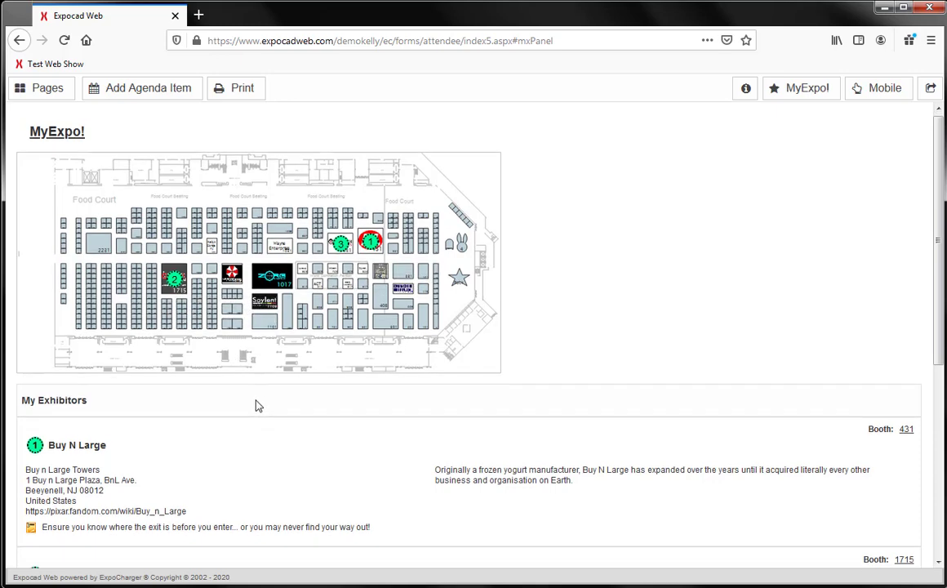
scroll(256, 406, "down", 3)
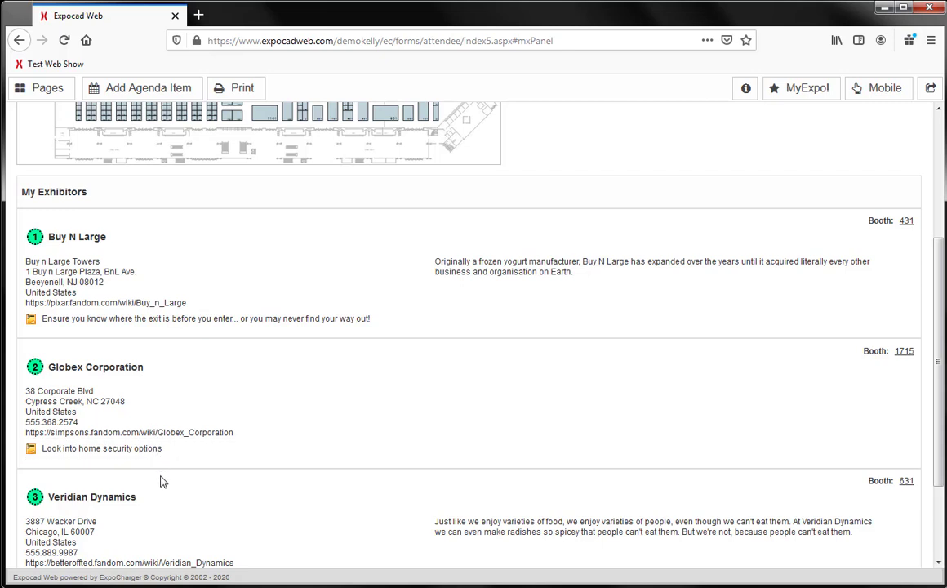
scroll(357, 499, "down", 3)
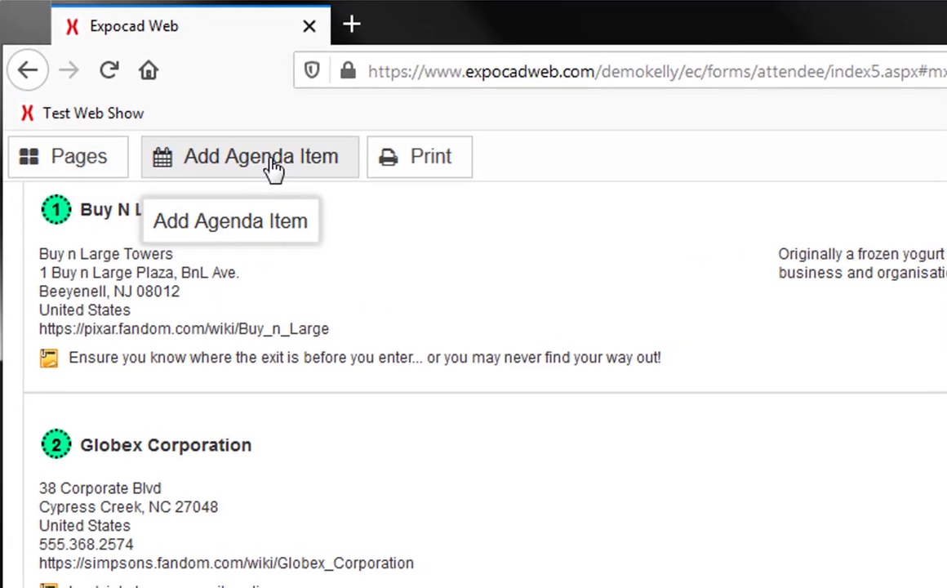
- Start an agenda item titled 'New Agenda Item' dated 20 June 2021
left_click(265, 167)
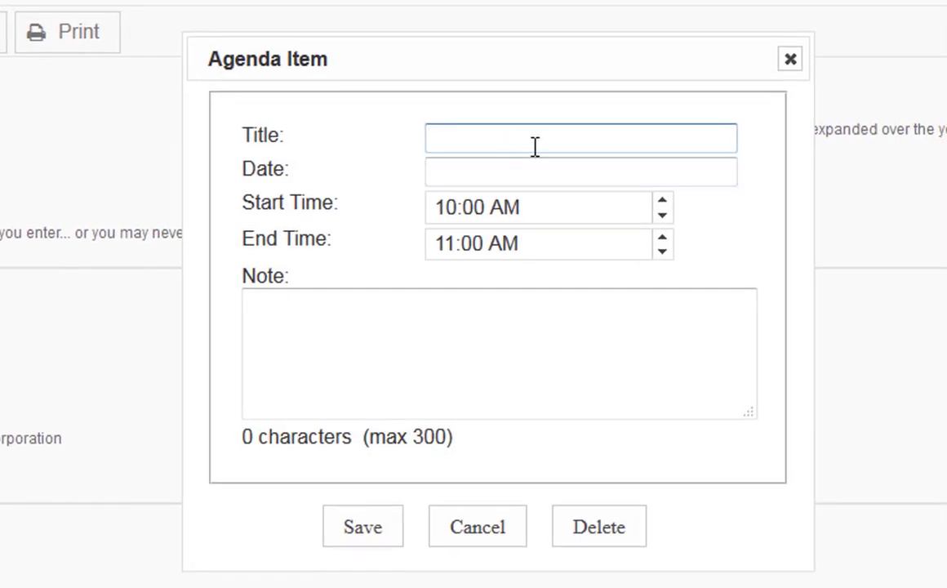
type("New Agenda Item")
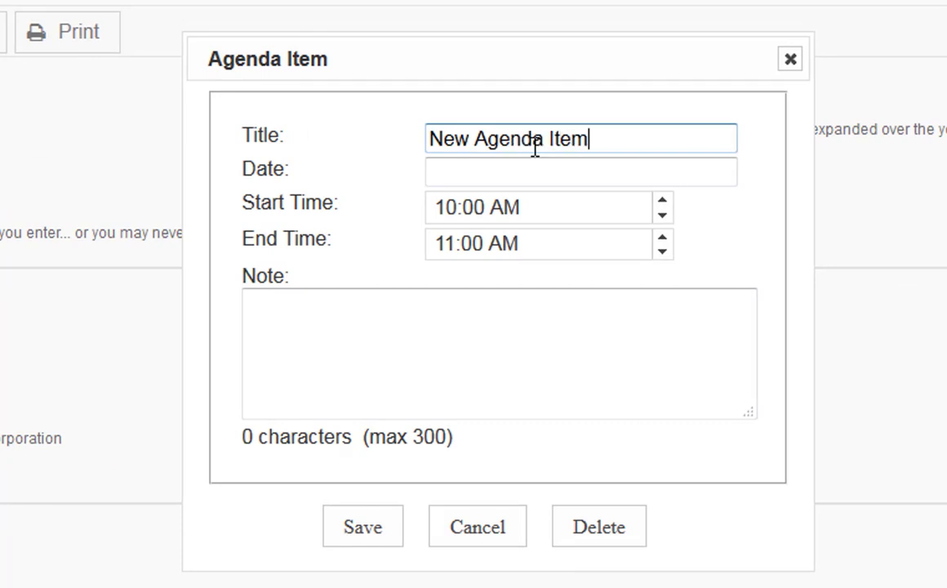
left_click(527, 170)
left_click(747, 215)
left_click(748, 214)
left_click(748, 214)
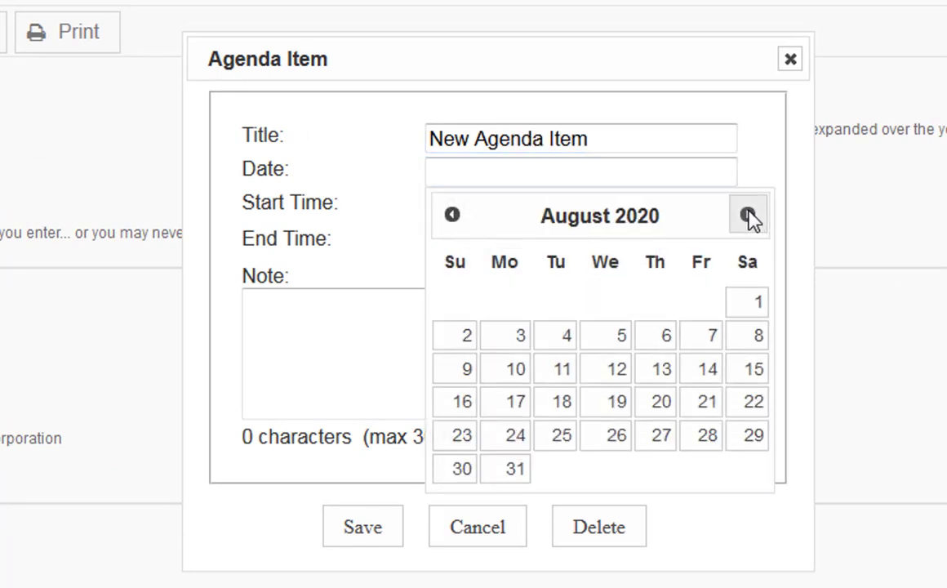
double_click(748, 215)
double_click(747, 214)
left_click(748, 215)
double_click(748, 214)
double_click(748, 214)
left_click(748, 214)
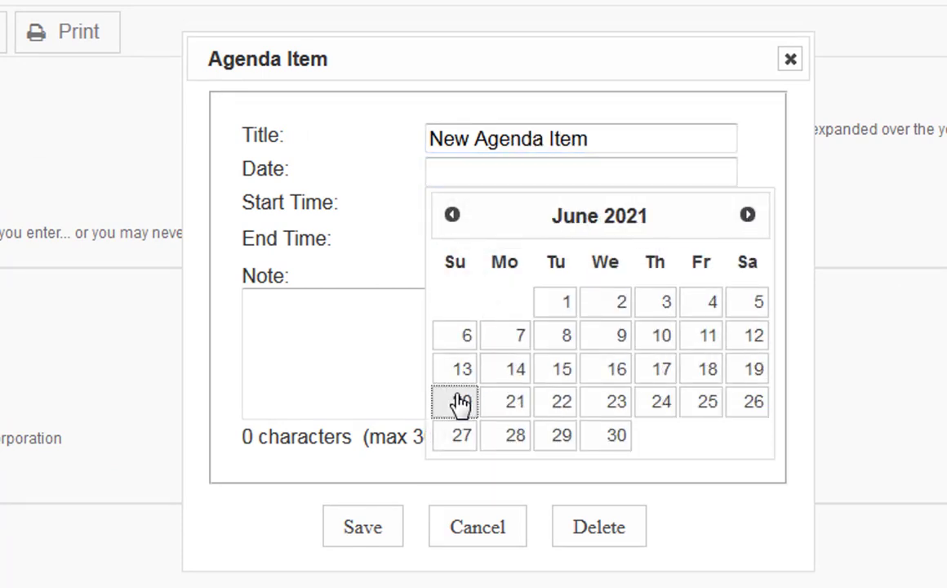
left_click(457, 402)
- Set its time to 10:30 AM–12:00 PM, add the note 'Attend the talk', and save
left_click(661, 200)
left_click(661, 200)
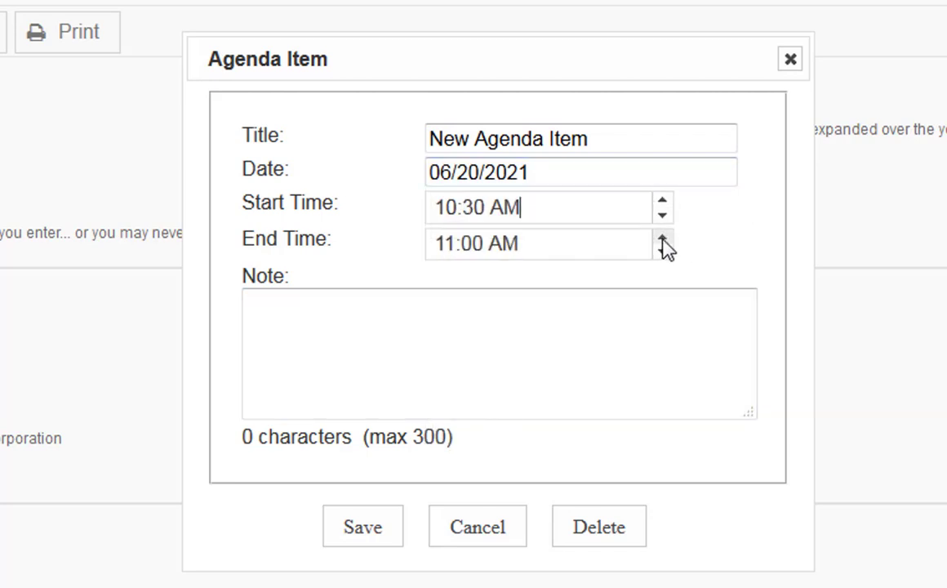
double_click(663, 239)
double_click(663, 239)
left_click(381, 346)
type("Attend the ")
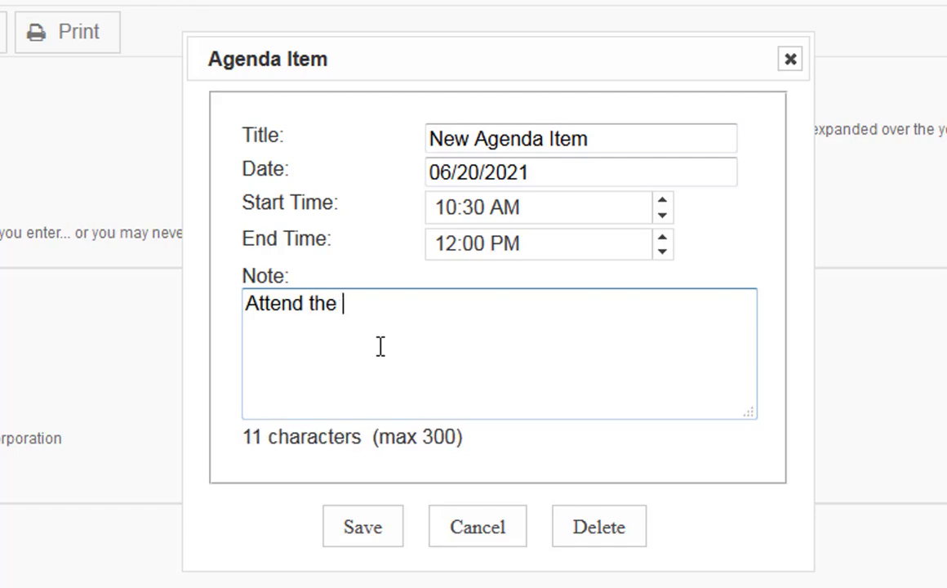
type("talk")
left_click(362, 526)
- Return to the booth floor plan through the Pages menu
scroll(345, 425, "down", 3)
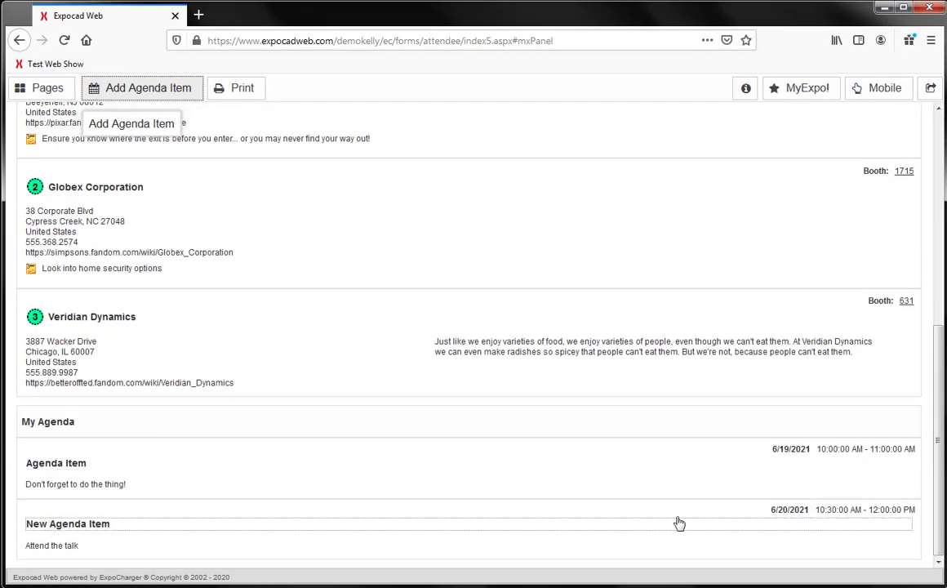
scroll(742, 484, "up", 5)
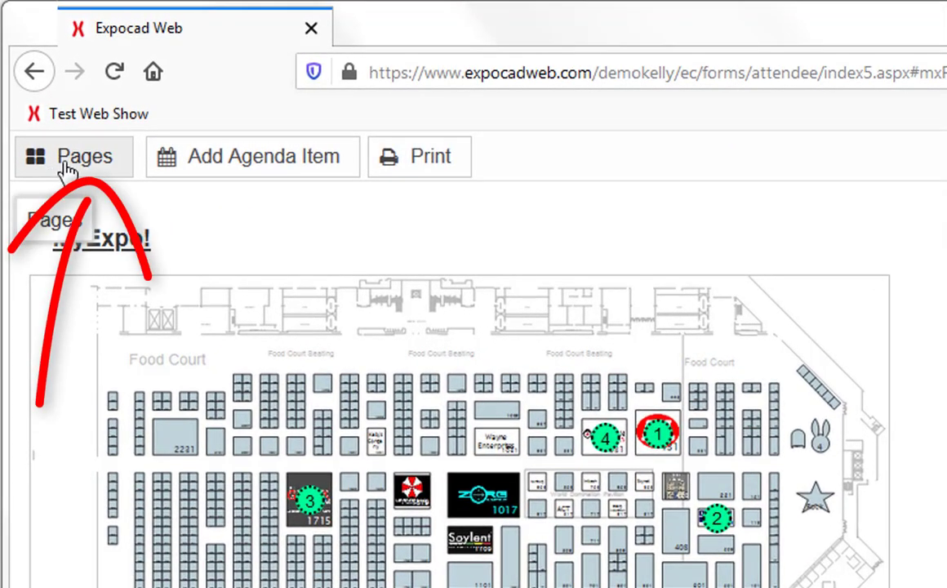
left_click(68, 167)
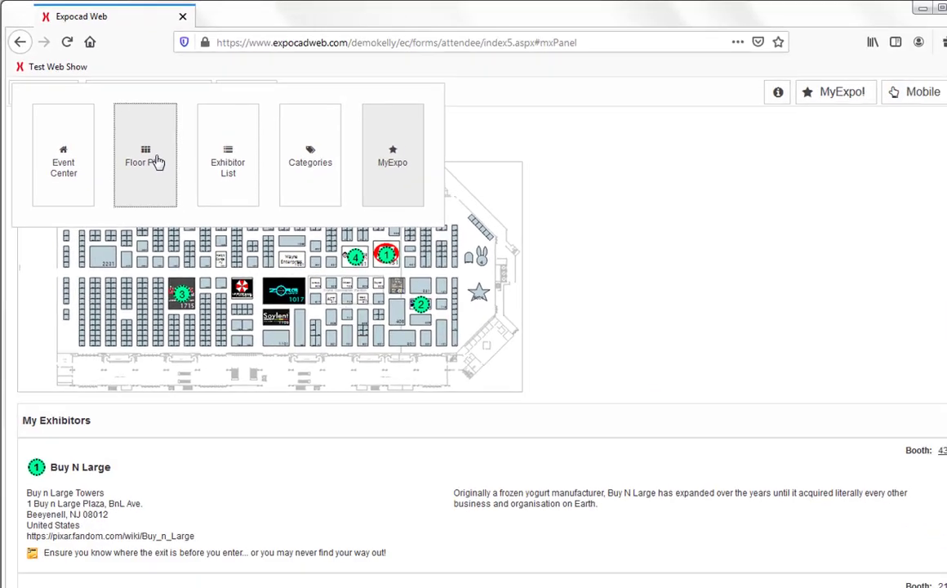
left_click(261, 281)
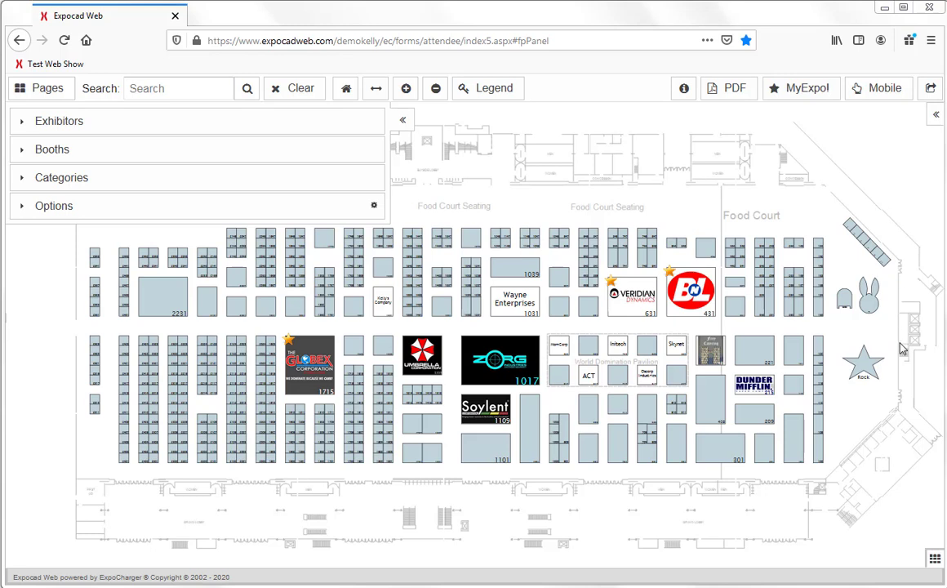
- Open Dunder Mifflin's booth 215 details on the floor plan and add it to MyExpo
mouse_move(761, 392)
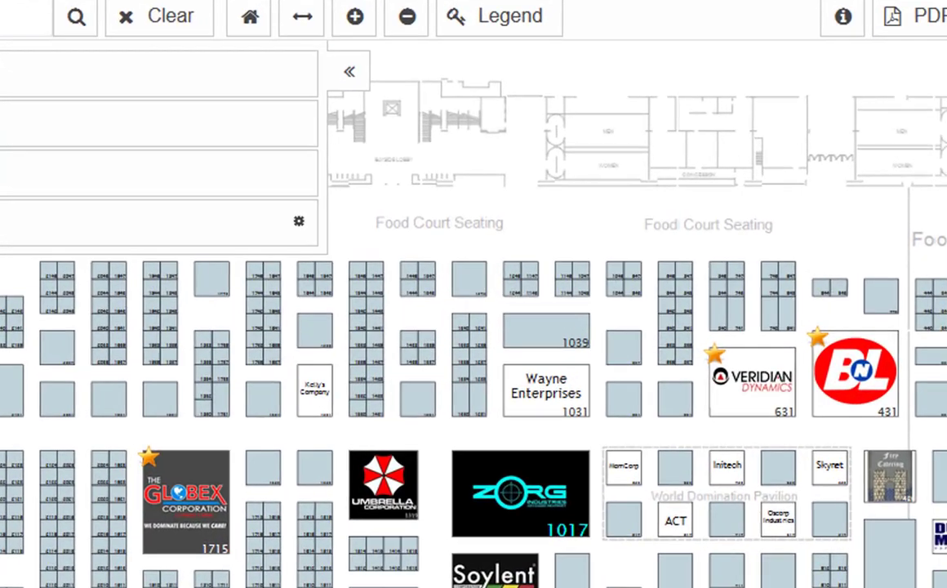
left_click(758, 392)
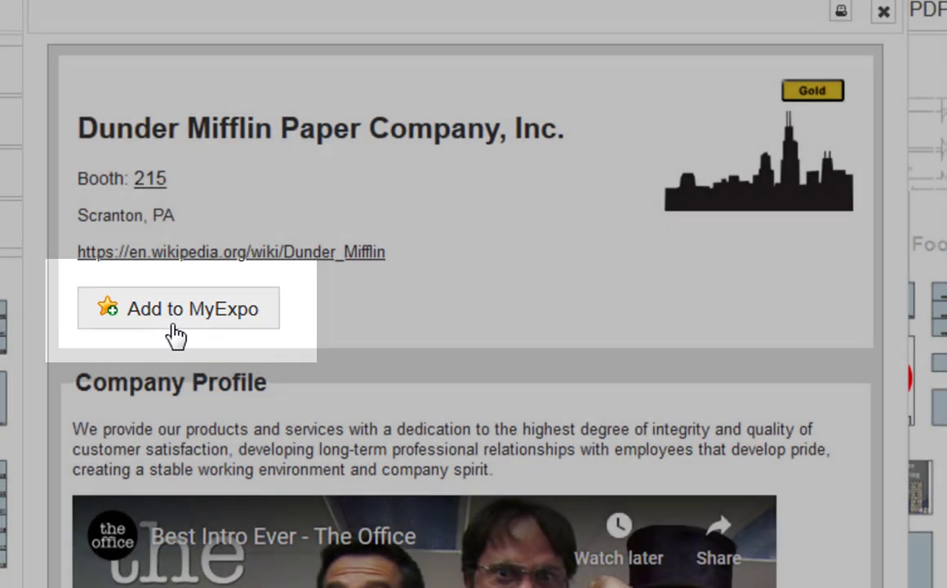
left_click(176, 334)
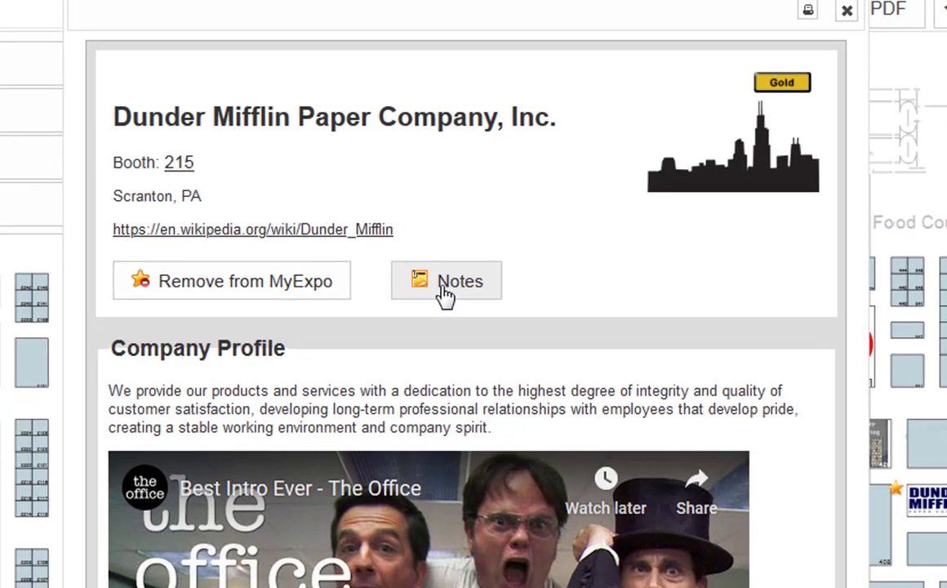
- Add and save the note 'Company-branded letter stock' for Dunder Mifflin
left_click(441, 322)
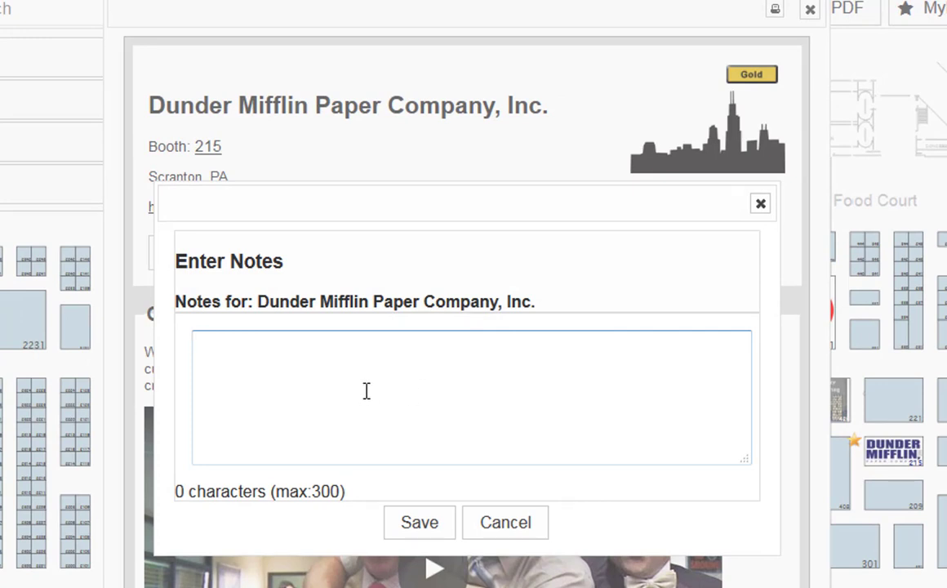
type("Company-branded letter stock")
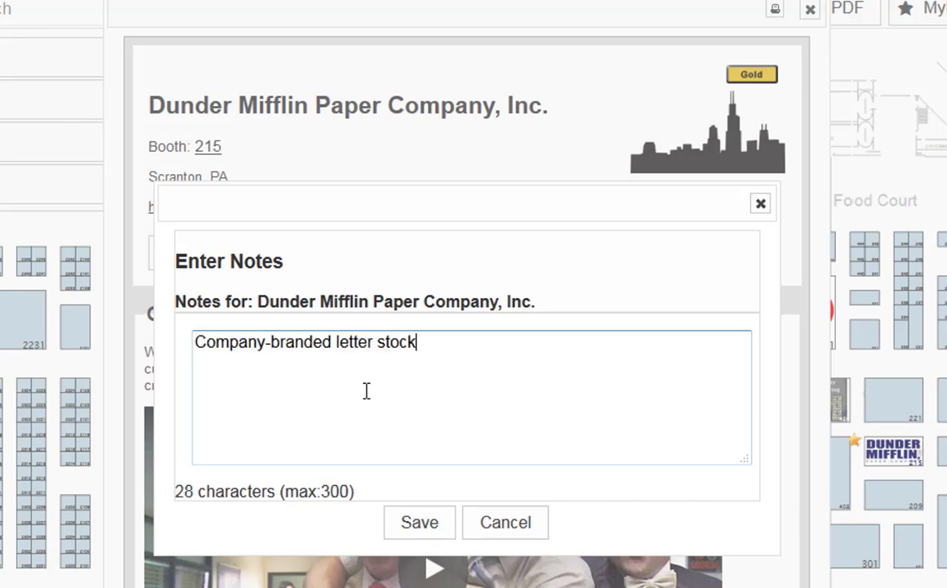
left_click(420, 523)
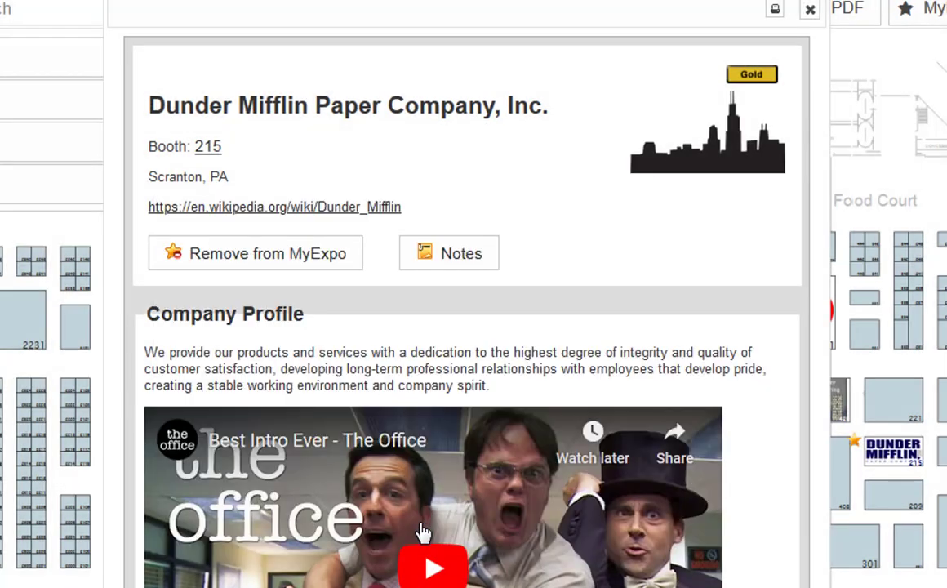
- Close the company details and go to the MyExpo Center page
left_click(809, 9)
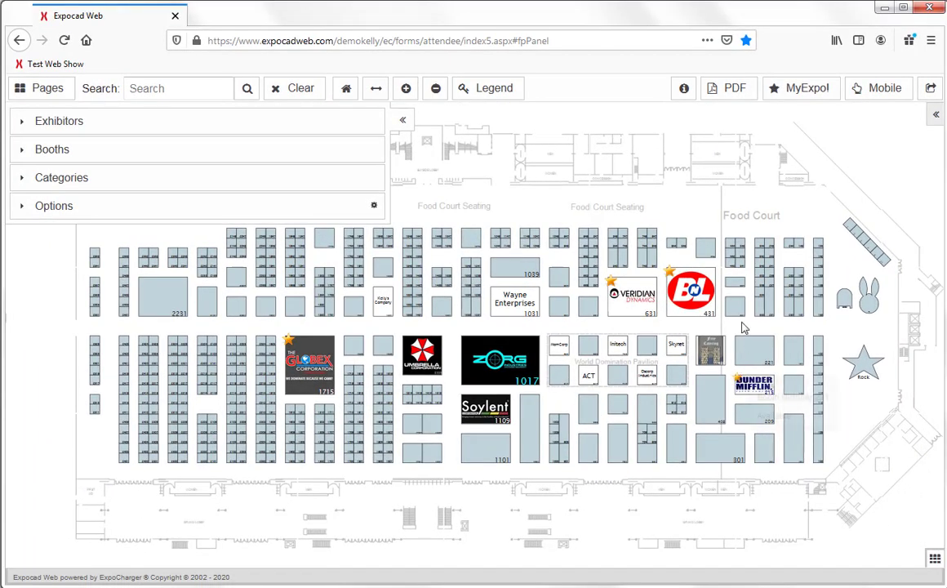
left_click(812, 96)
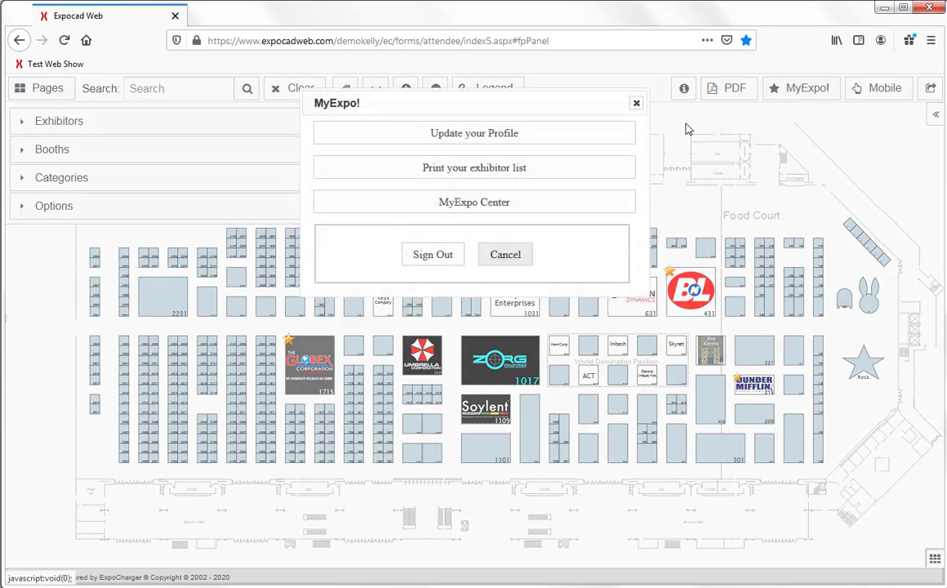
left_click(464, 208)
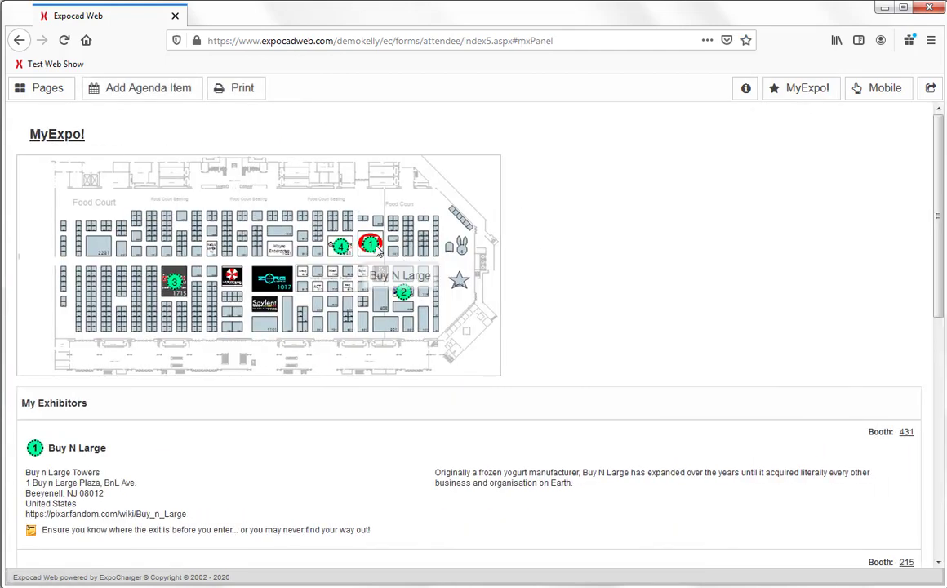
- Check Dunder Mifflin's booth 215 entry and its letter-stock note in the exhibitor list
mouse_move(403, 293)
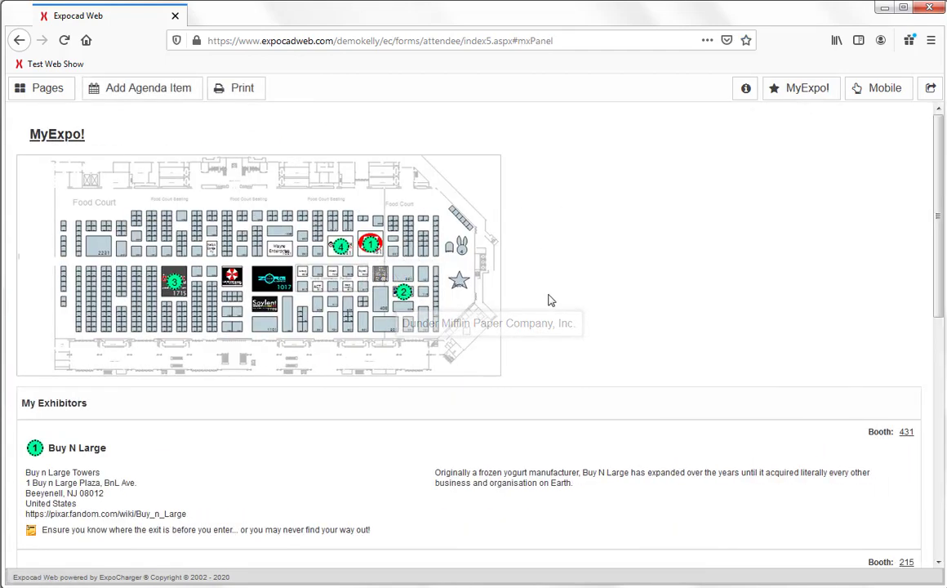
scroll(577, 304, "down", 6)
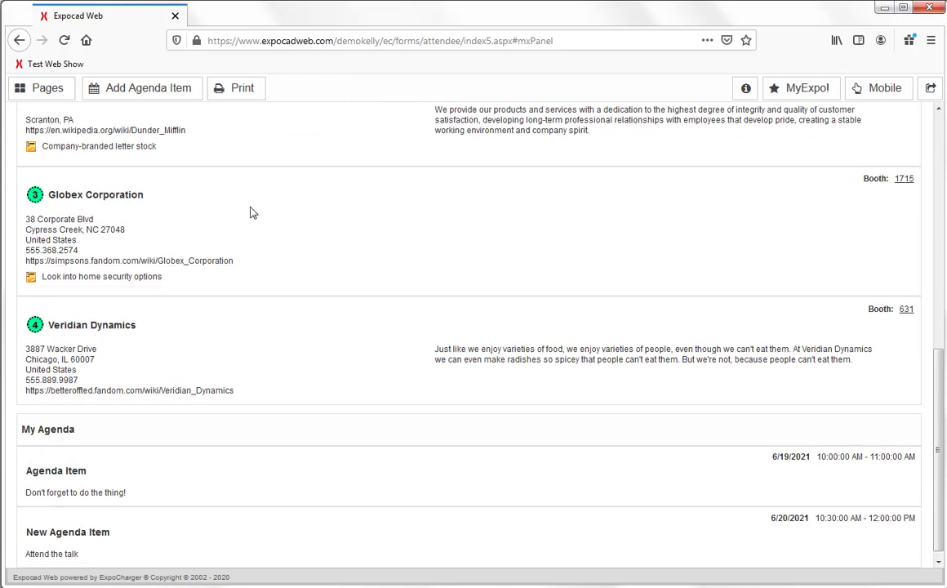
scroll(252, 214, "up", 1)
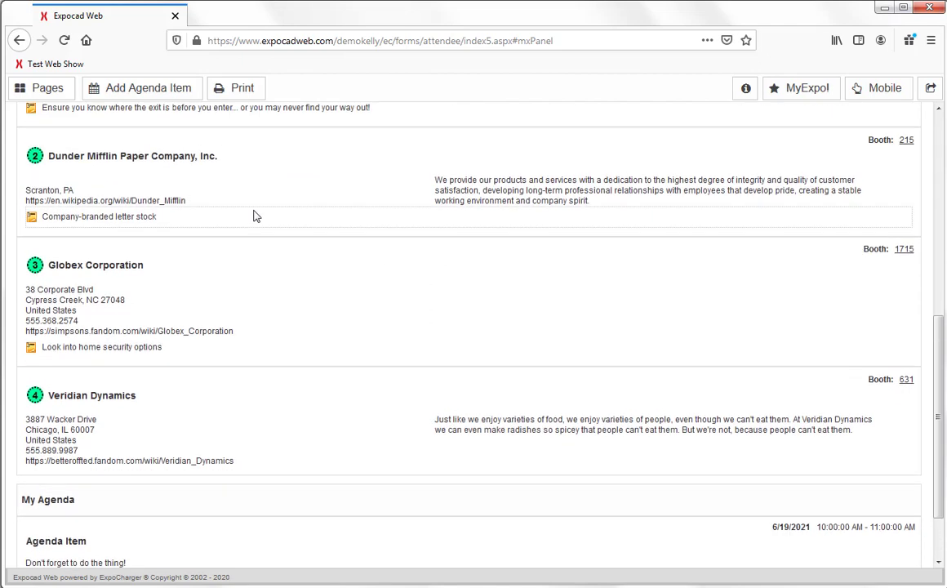
left_click(153, 162)
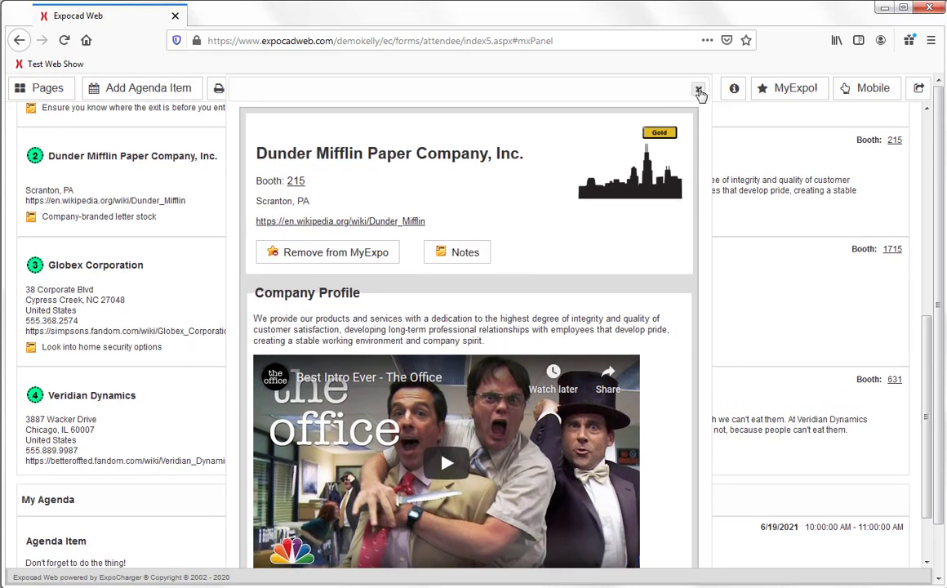
left_click(699, 90)
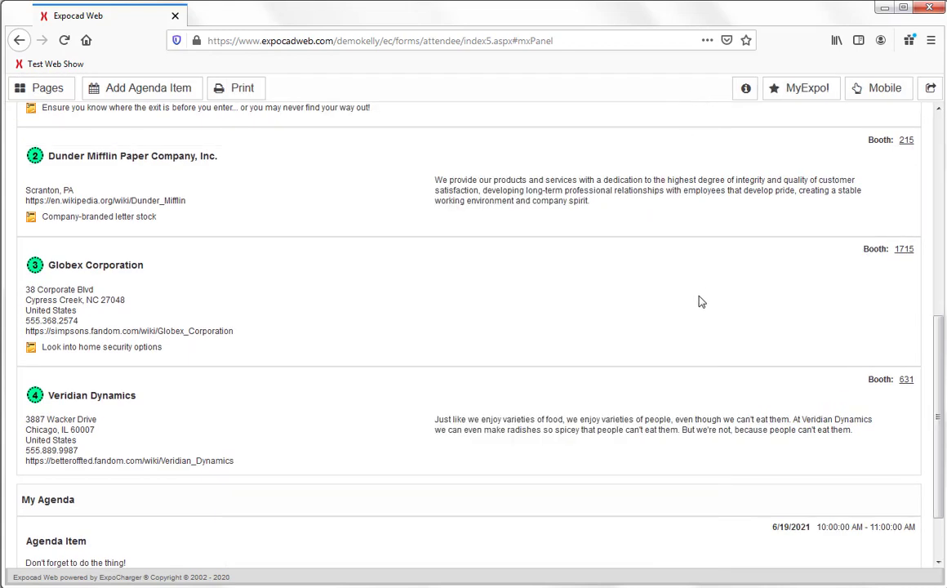
- Switch to the Floor Plan page and bring up the MyExpo! options offering Sign Out
left_click(25, 91)
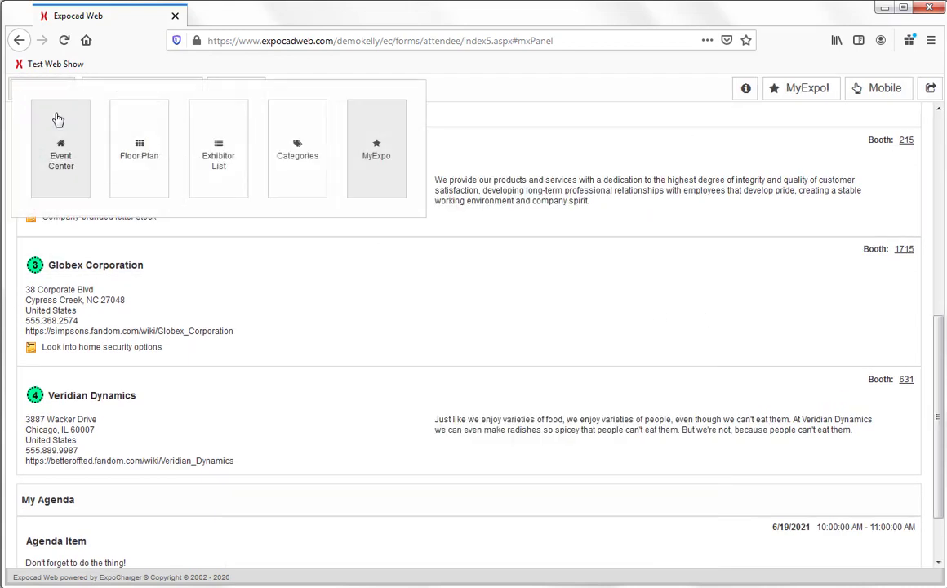
left_click(138, 152)
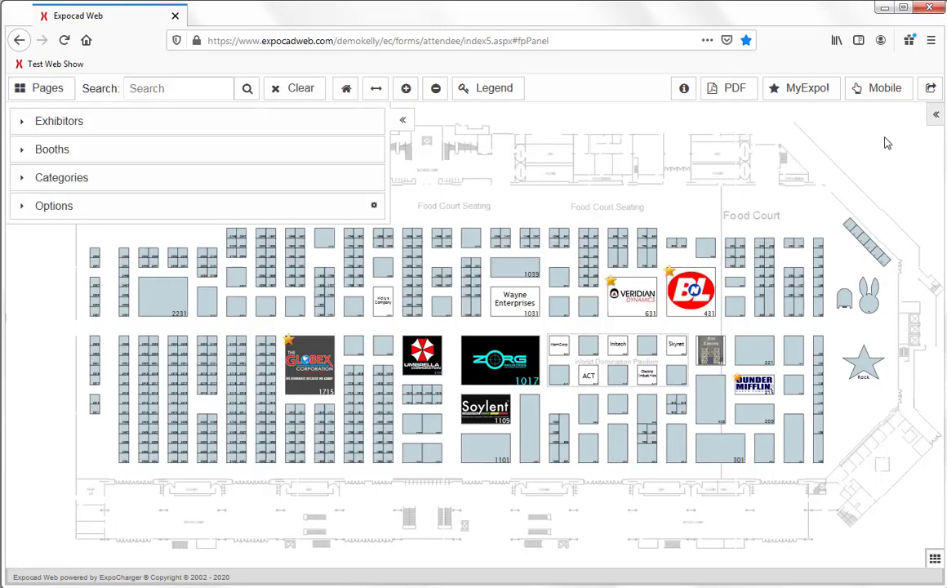
left_click(805, 93)
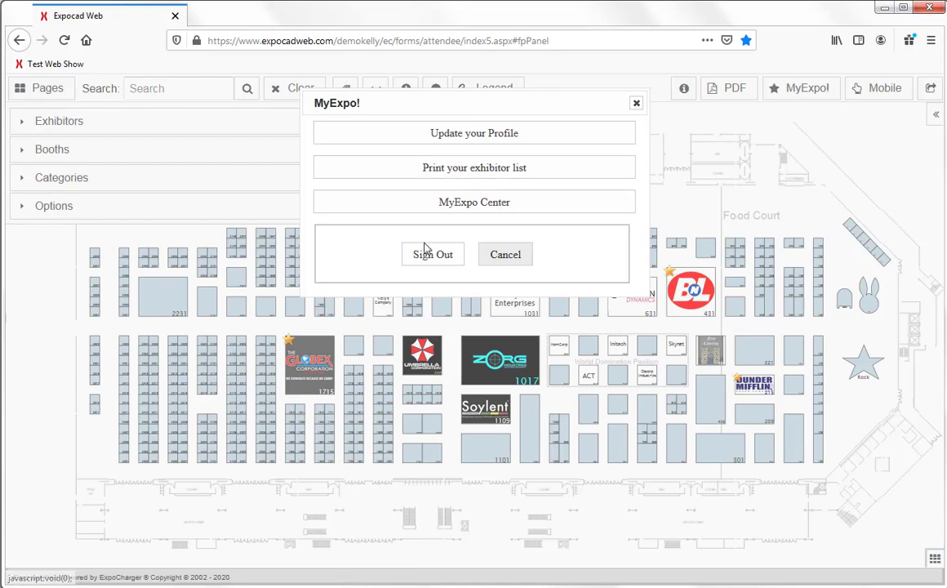